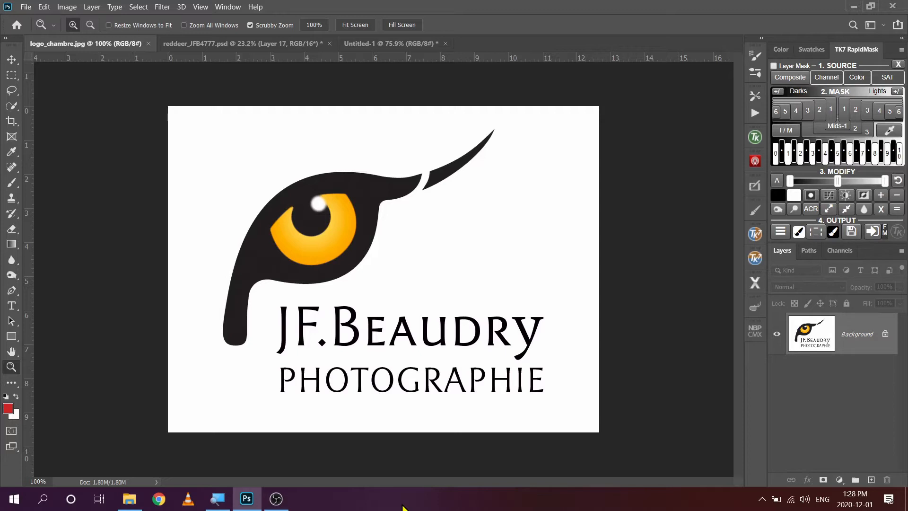
- Switch to the red deer photo, compare it with Layer 17 shown and hidden, and delete that layer
{"action": "left_click", "coordinate": [222, 43]}
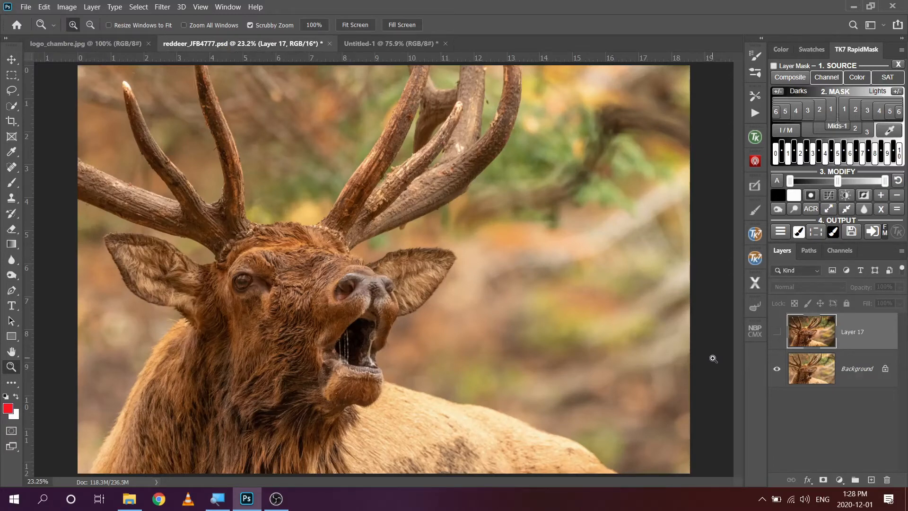
{"action": "left_click", "coordinate": [777, 332]}
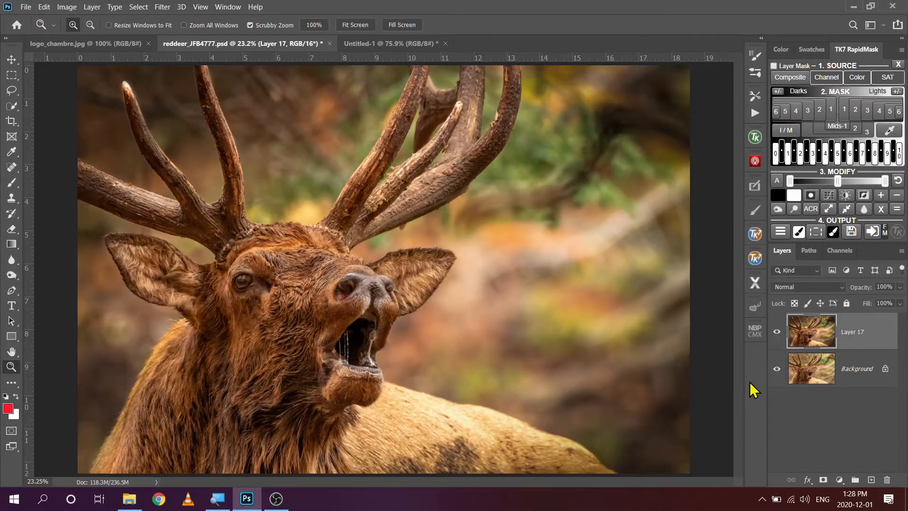
{"action": "left_click", "coordinate": [777, 332]}
{"action": "left_click_drag", "start_coordinate": [847, 336], "coordinate": [887, 479]}
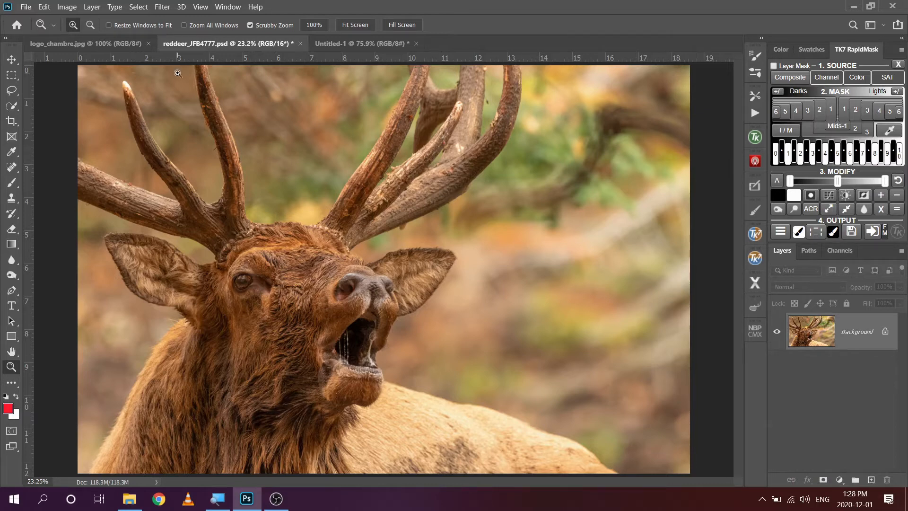
- Try an Invert adjustment applied directly to the Background layer and undo it
{"action": "left_click", "coordinate": [67, 7]}
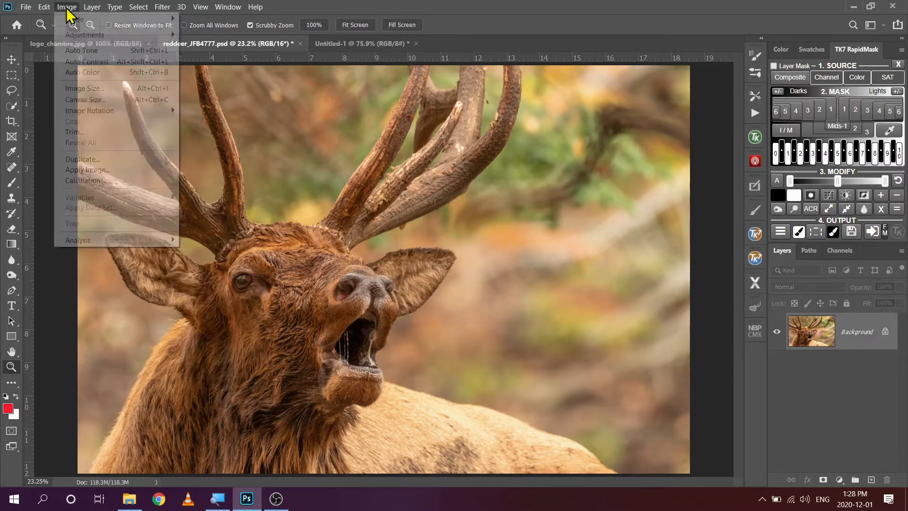
{"action": "mouse_move", "coordinate": [78, 32]}
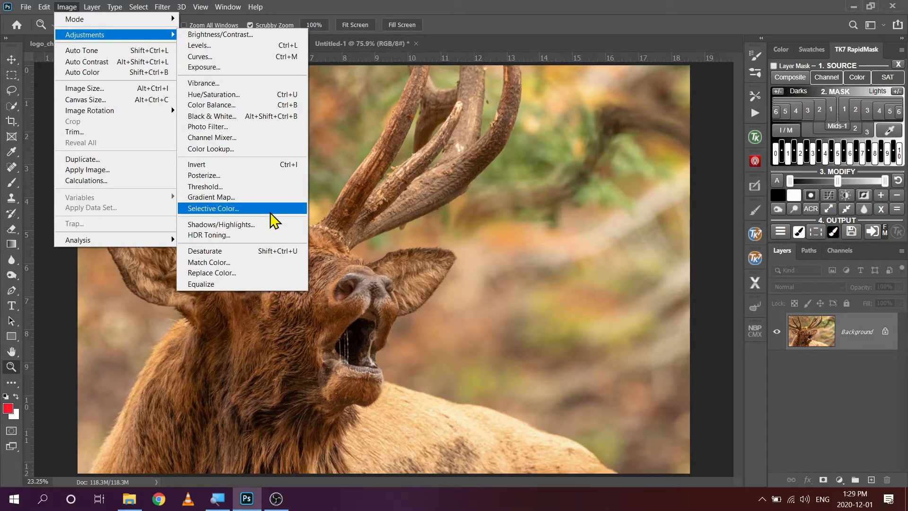
{"action": "left_click", "coordinate": [238, 169]}
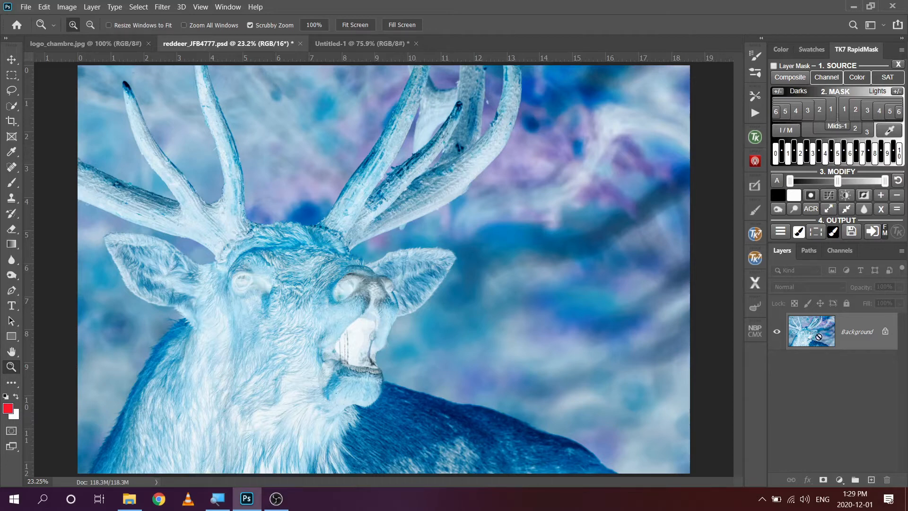
{"action": "key", "text": "ctrl+z"}
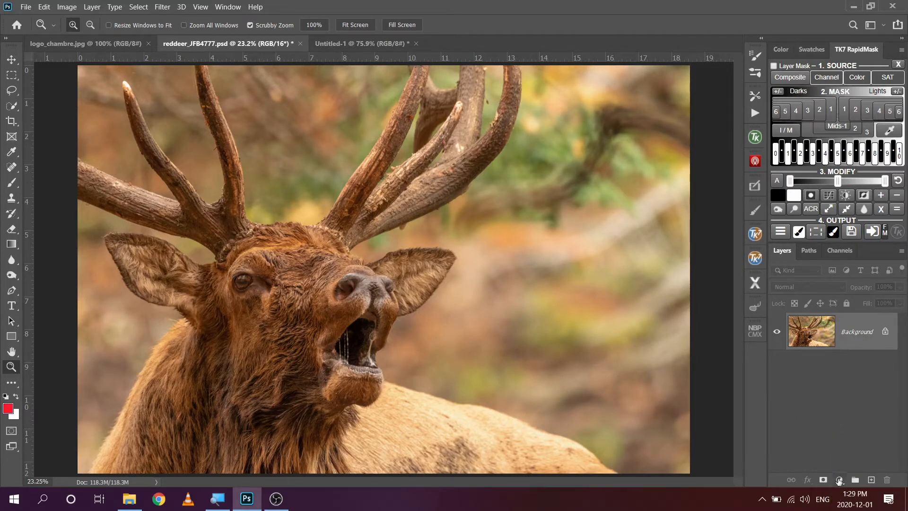
- Compare the available adjustment layer types with the image adjustments list captured in Untitled-1, and return to the red deer photo
{"action": "left_click", "coordinate": [840, 479]}
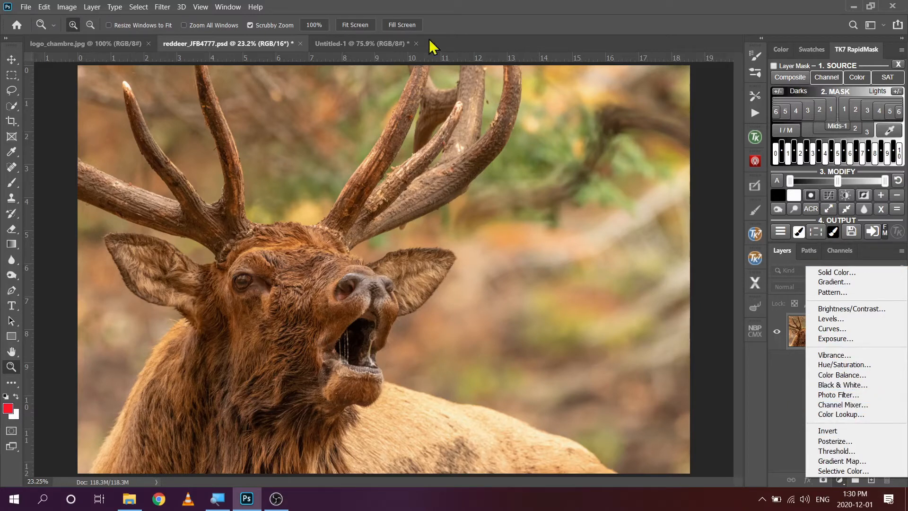
{"action": "left_click", "coordinate": [360, 42]}
{"action": "left_click", "coordinate": [360, 43]}
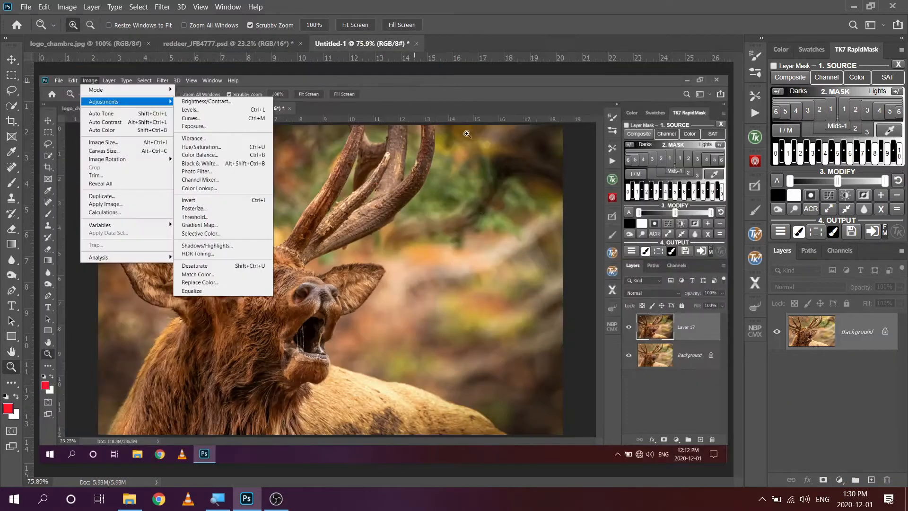
{"action": "left_click", "coordinate": [174, 193]}
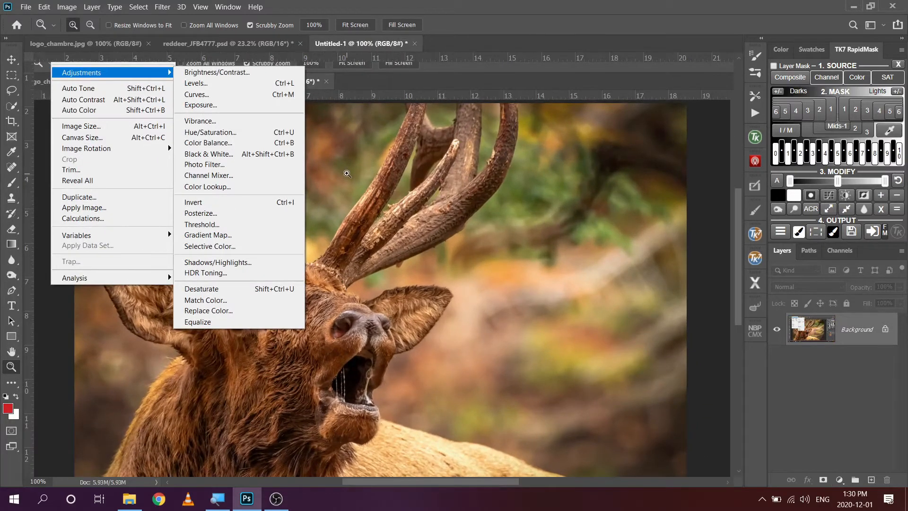
{"action": "key", "text": "space"}
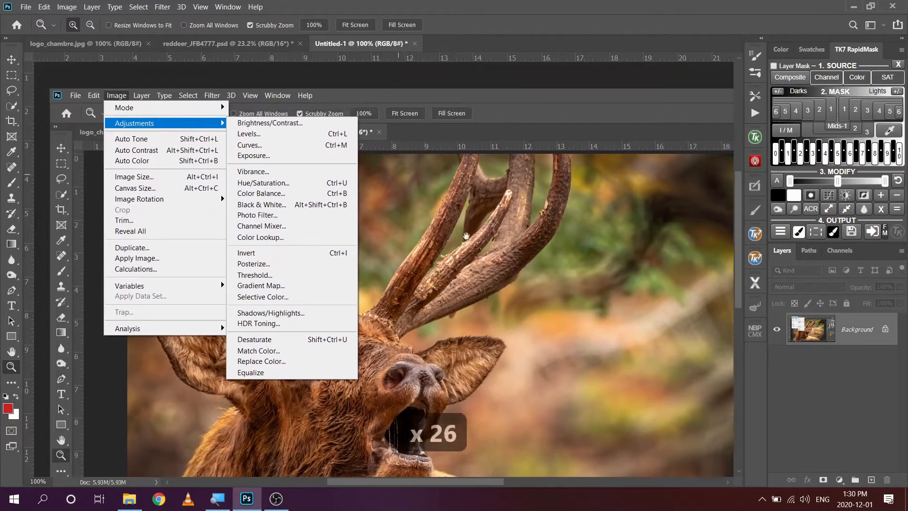
{"action": "left_click_drag", "start_coordinate": [397, 174], "coordinate": [802, 313]}
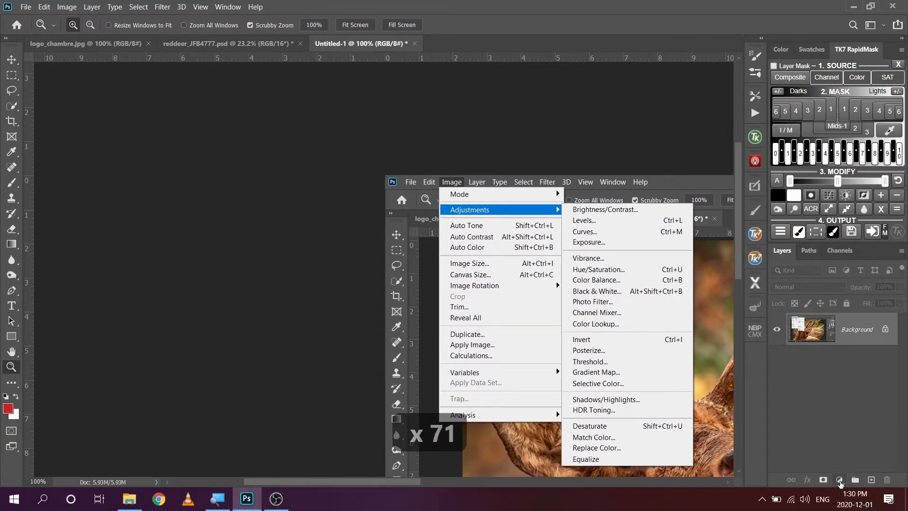
{"action": "left_click", "coordinate": [842, 480]}
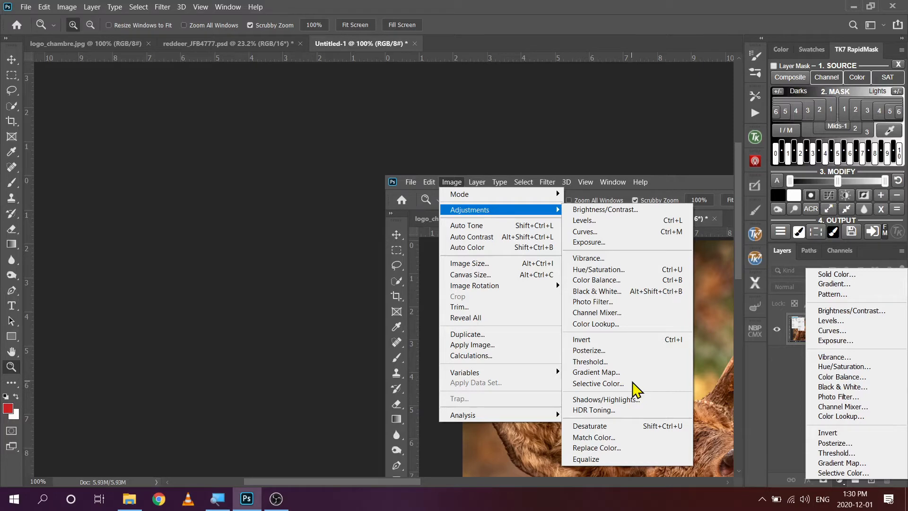
{"action": "left_click", "coordinate": [235, 39]}
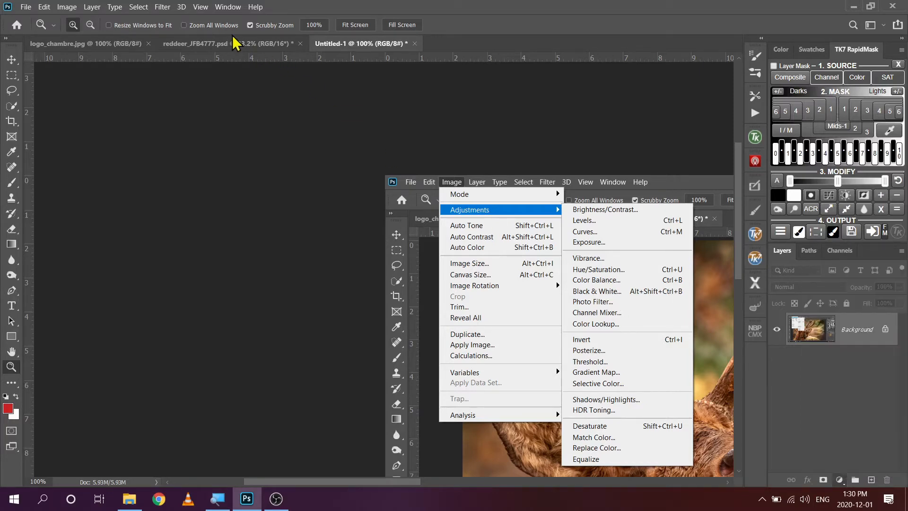
{"action": "left_click", "coordinate": [253, 46]}
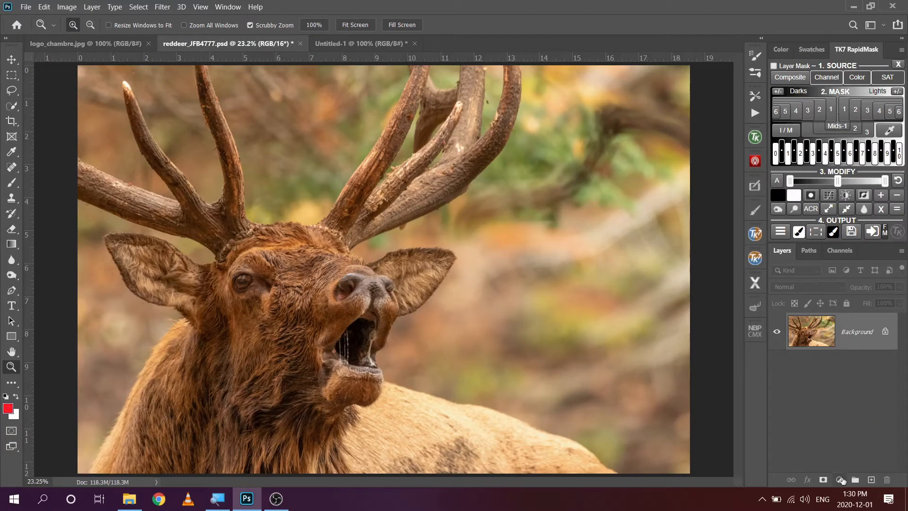
- Try an Invert adjustment layer above the Background, comparing it on and off, and delete it
{"action": "left_click", "coordinate": [840, 480]}
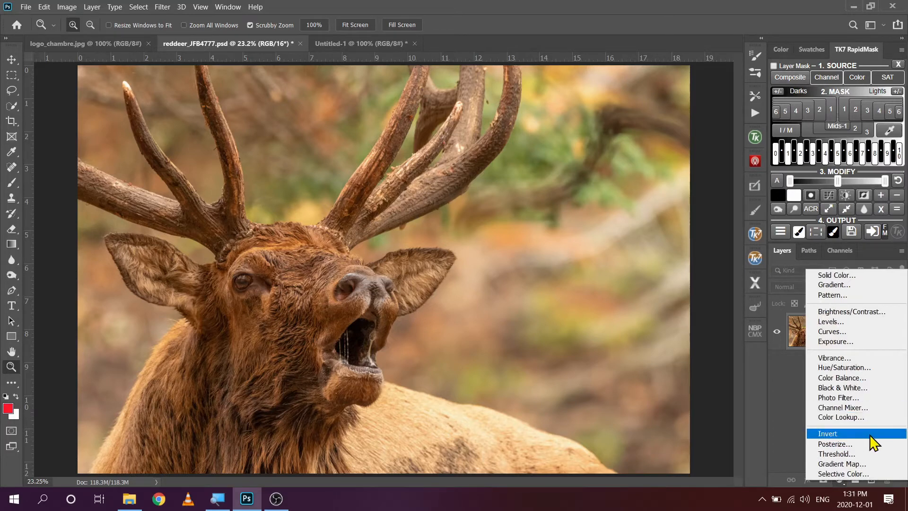
{"action": "left_click", "coordinate": [832, 434]}
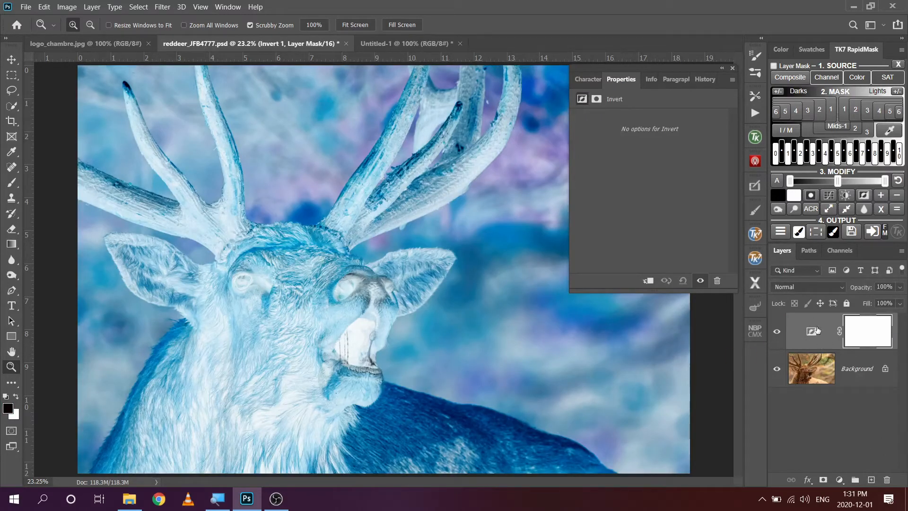
{"action": "left_click", "coordinate": [777, 332]}
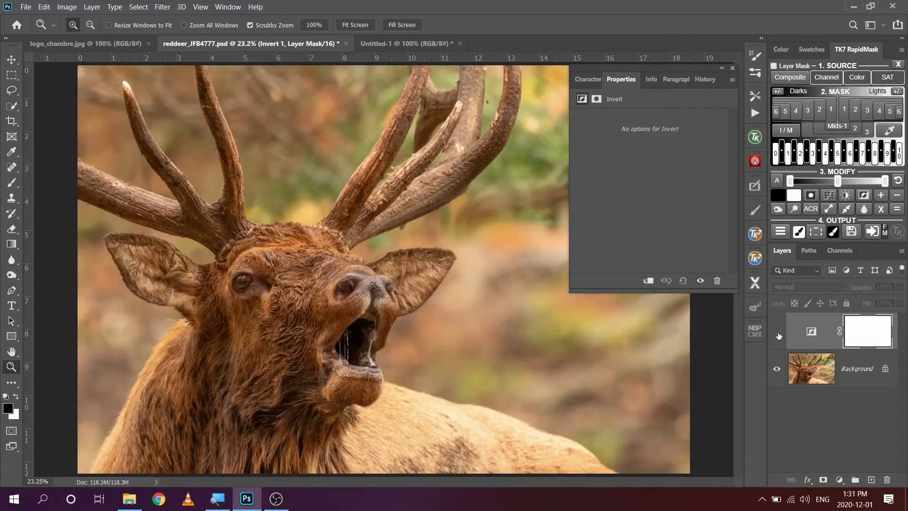
{"action": "left_click", "coordinate": [777, 333]}
{"action": "left_click", "coordinate": [777, 332]}
{"action": "left_click_drag", "start_coordinate": [817, 331], "coordinate": [888, 479]}
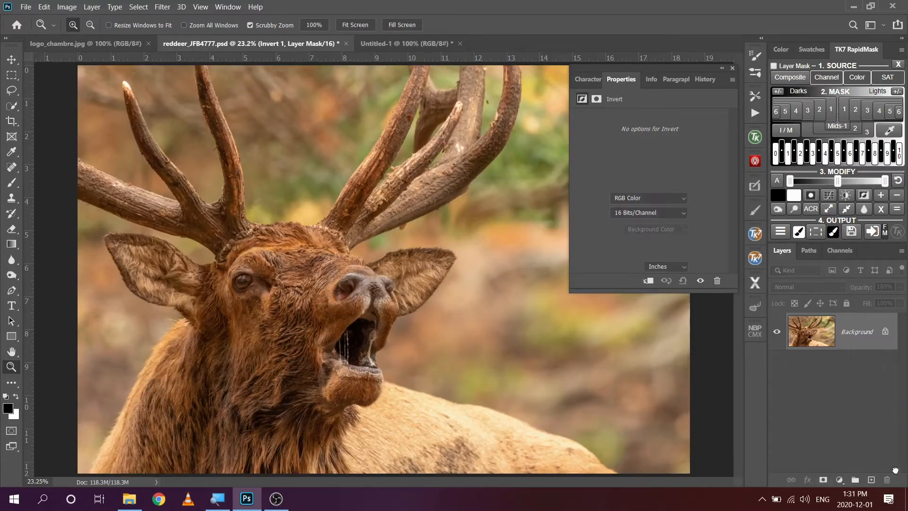
{"action": "left_click", "coordinate": [732, 67]}
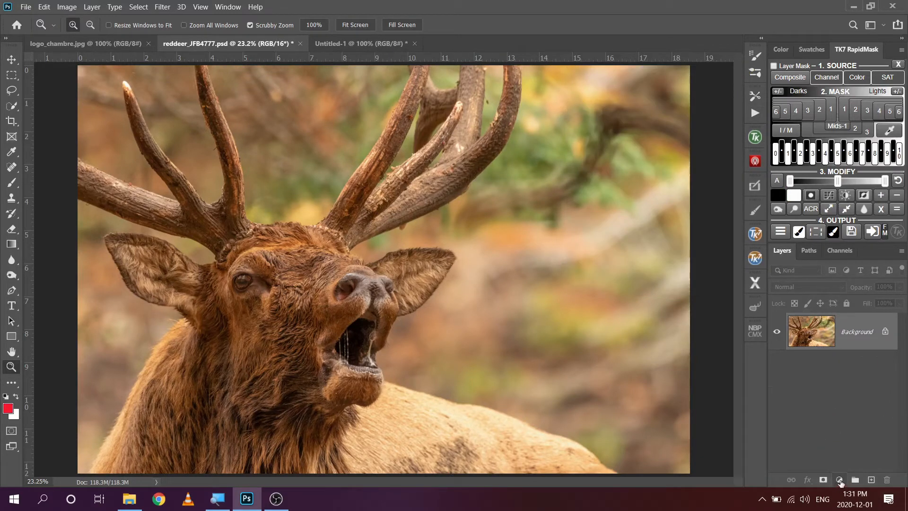
- Add a Levels adjustment layer with the white input level set to 240, and preview it off and on
{"action": "left_click", "coordinate": [840, 480]}
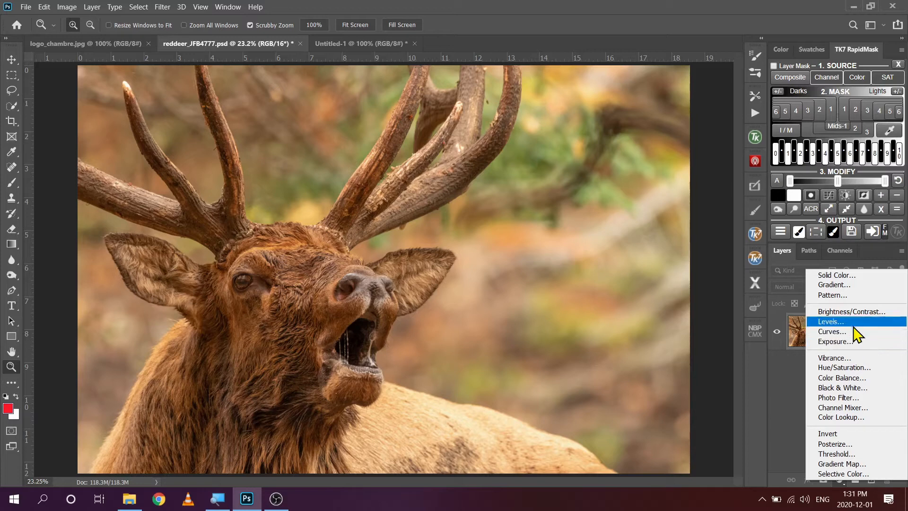
{"action": "left_click", "coordinate": [830, 322]}
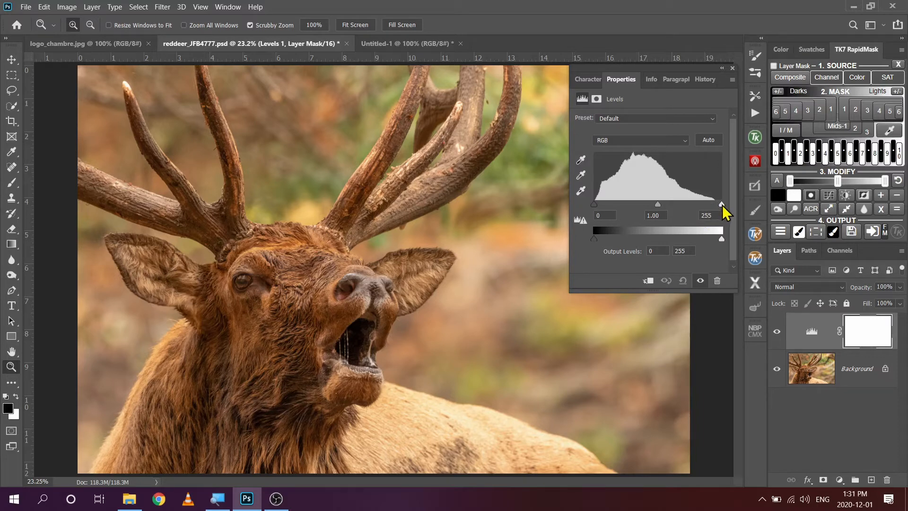
{"action": "left_click_drag", "start_coordinate": [722, 205], "coordinate": [714, 206]}
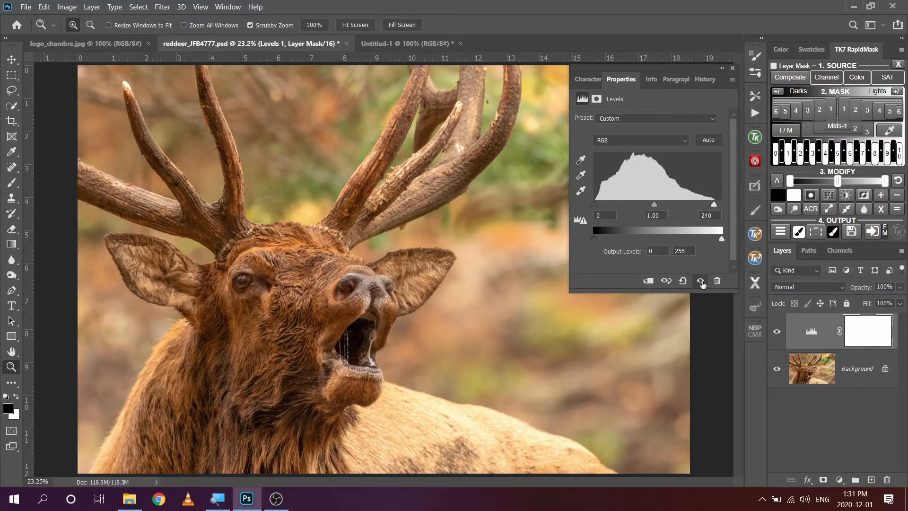
{"action": "left_click", "coordinate": [700, 281]}
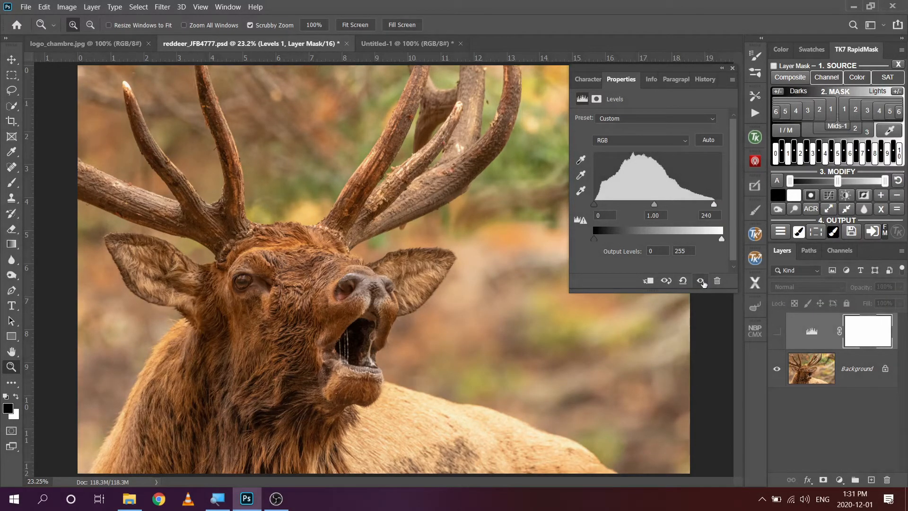
{"action": "left_click", "coordinate": [702, 281]}
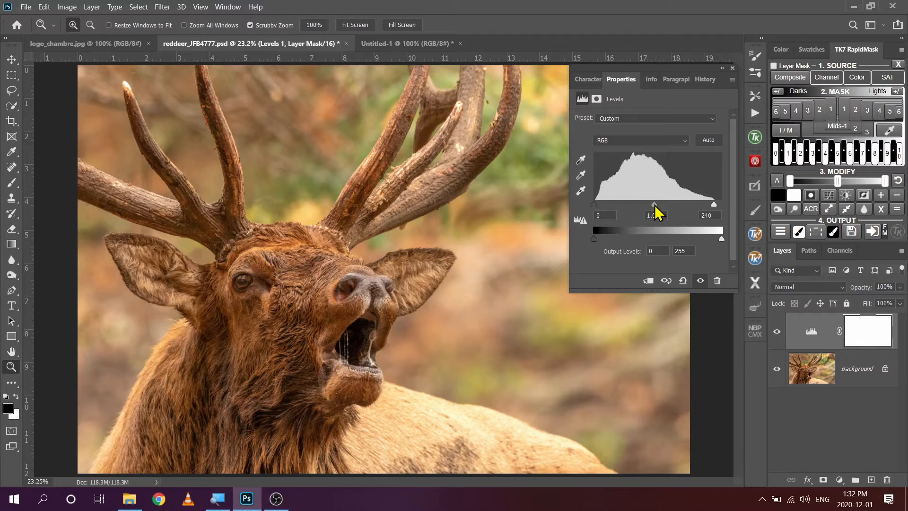
- Set the Levels midtone value to 0.90 and compare the photo with the adjustment off and on
{"action": "left_click_drag", "start_coordinate": [654, 205], "coordinate": [659, 206]}
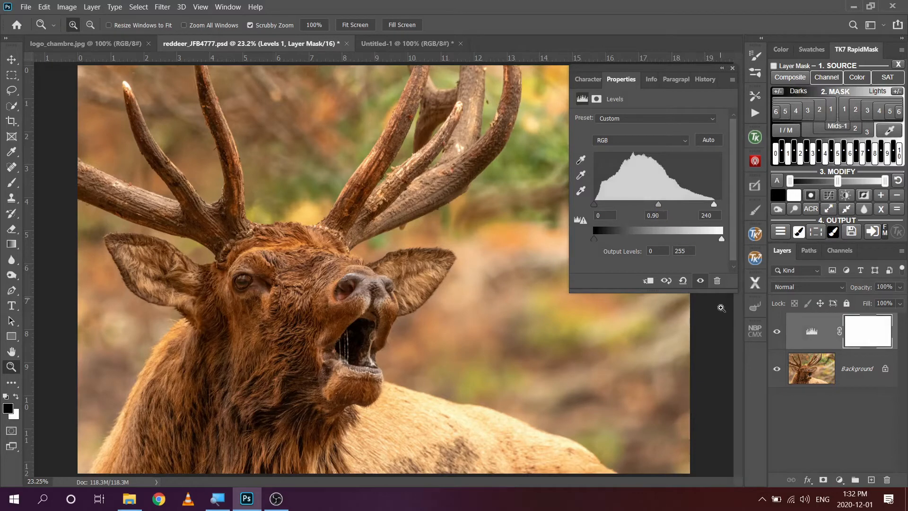
{"action": "left_click", "coordinate": [700, 281]}
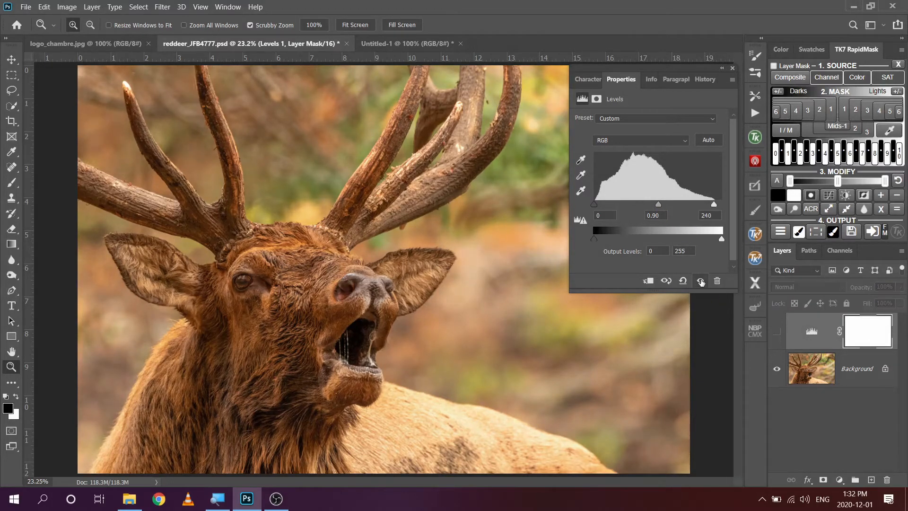
{"action": "left_click", "coordinate": [700, 281]}
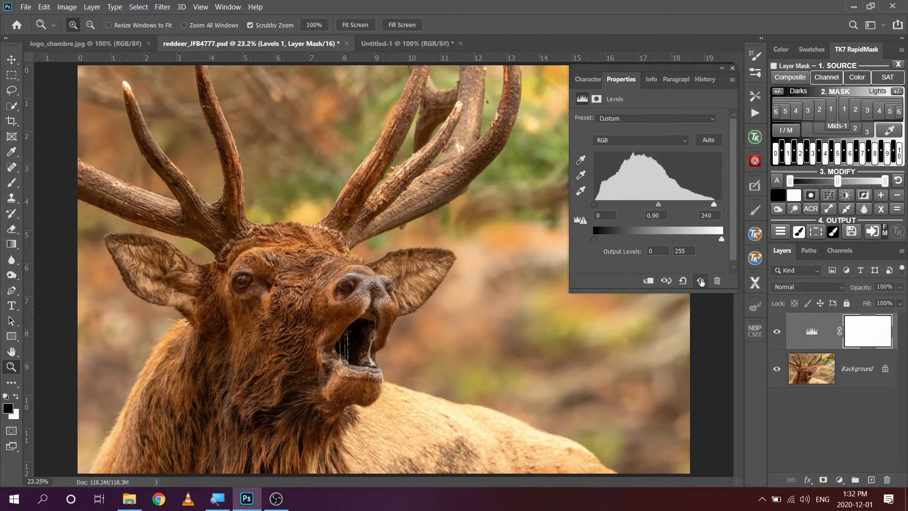
{"action": "left_click", "coordinate": [701, 281]}
{"action": "left_click", "coordinate": [701, 282]}
{"action": "left_click", "coordinate": [732, 68]}
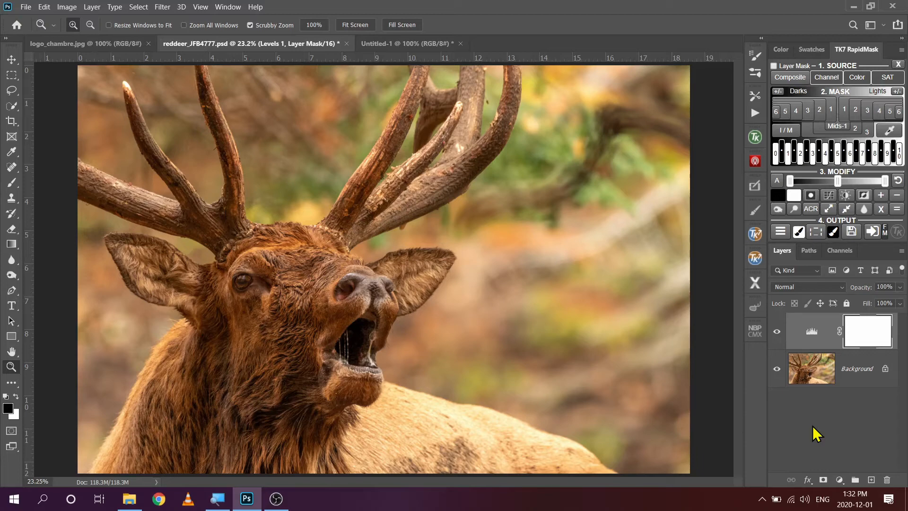
- Reopen the Levels layer's settings for review, and delete the Levels adjustment layer
{"action": "double_click", "coordinate": [812, 332]}
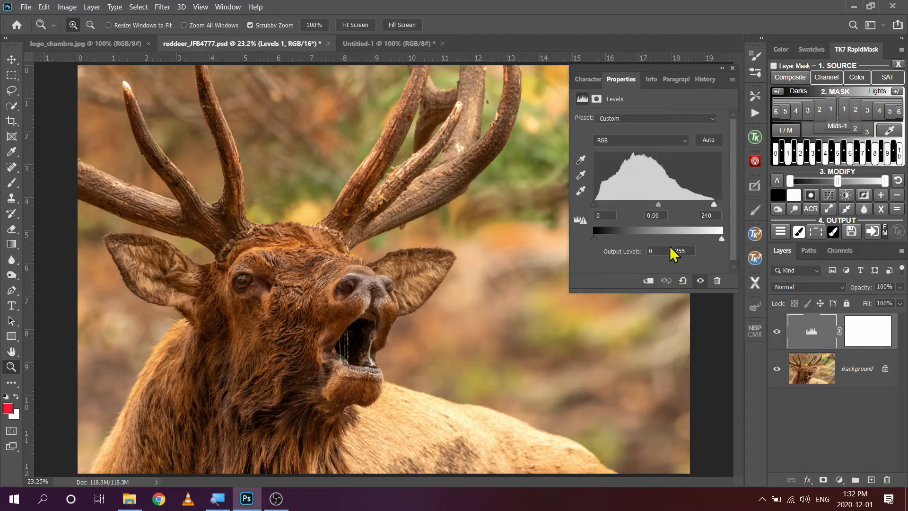
{"action": "left_click_drag", "start_coordinate": [659, 213], "coordinate": [716, 213]}
{"action": "left_click", "coordinate": [732, 68]}
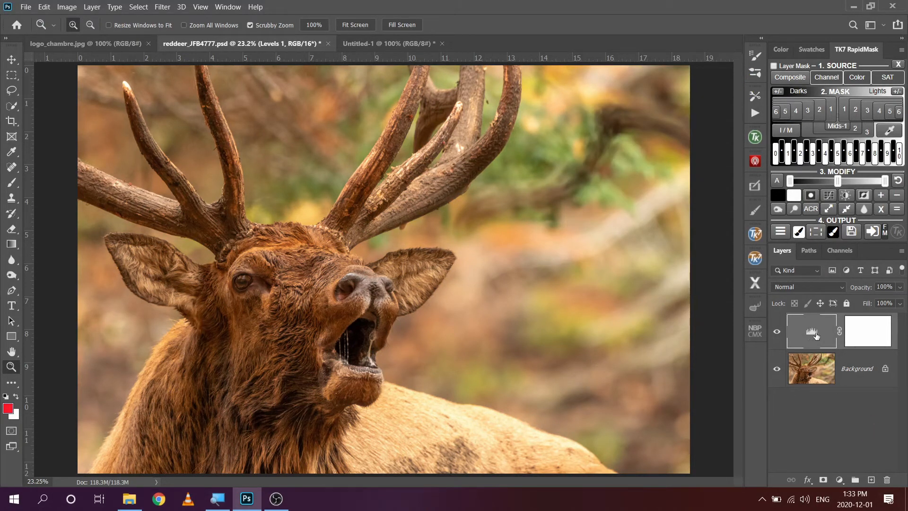
{"action": "left_click_drag", "start_coordinate": [812, 339], "coordinate": [886, 480]}
- Add a Curves adjustment layer, pull the RGB curve down slightly in the shadows and anchor it just above the midtones
{"action": "left_click", "coordinate": [840, 480]}
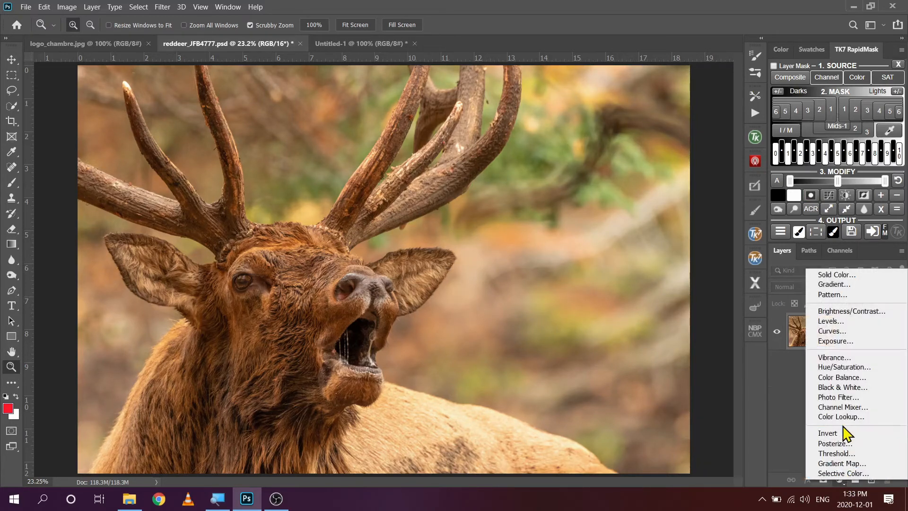
{"action": "left_click", "coordinate": [846, 331]}
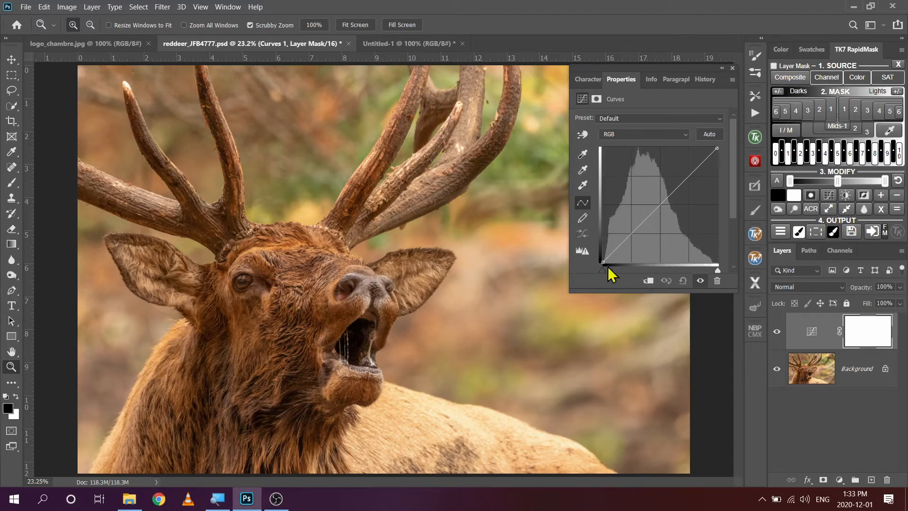
{"action": "left_click", "coordinate": [630, 233]}
{"action": "left_click_drag", "start_coordinate": [630, 234], "coordinate": [630, 240]}
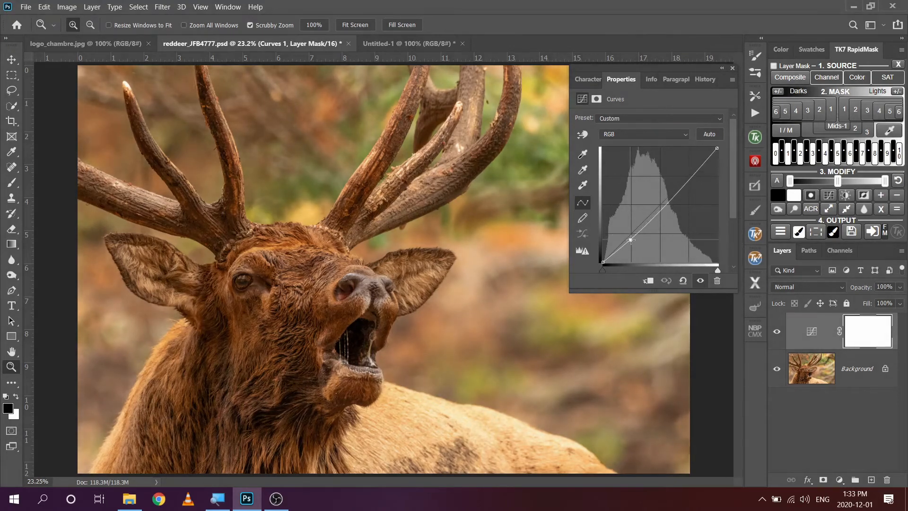
{"action": "left_click_drag", "start_coordinate": [668, 199], "coordinate": [668, 199]}
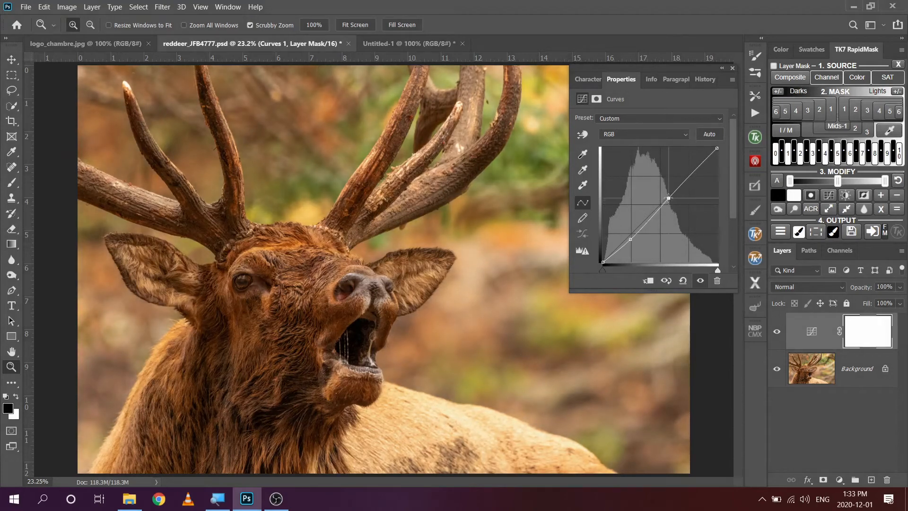
- Compare the photo with the Curves adjustment off and on, and close the adjustment's settings
{"action": "left_click", "coordinate": [701, 281]}
{"action": "left_click", "coordinate": [700, 281]}
{"action": "left_click", "coordinate": [701, 281]}
{"action": "left_click", "coordinate": [701, 281]}
{"action": "left_click", "coordinate": [732, 68]}
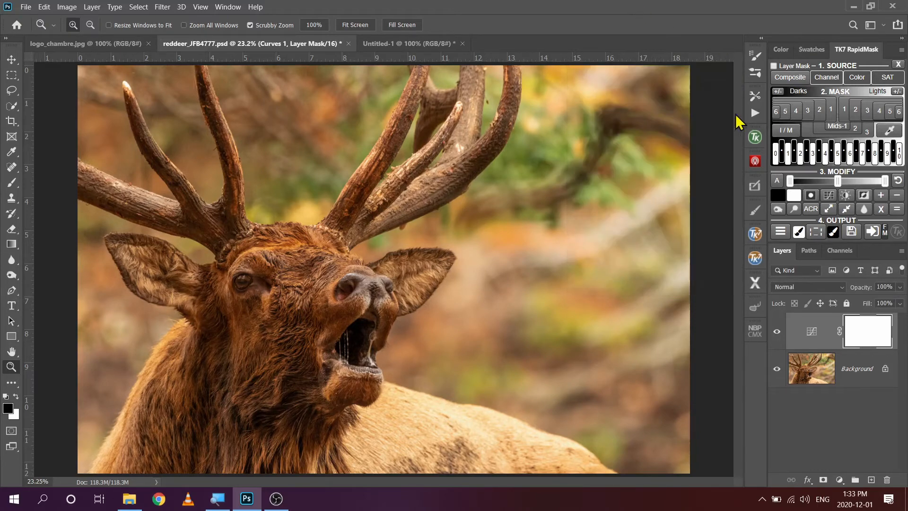
- Reopen the Curves layer's settings, lower the shadow point and raise the upper point slightly, and compare the photo with it off and on
{"action": "double_click", "coordinate": [812, 332]}
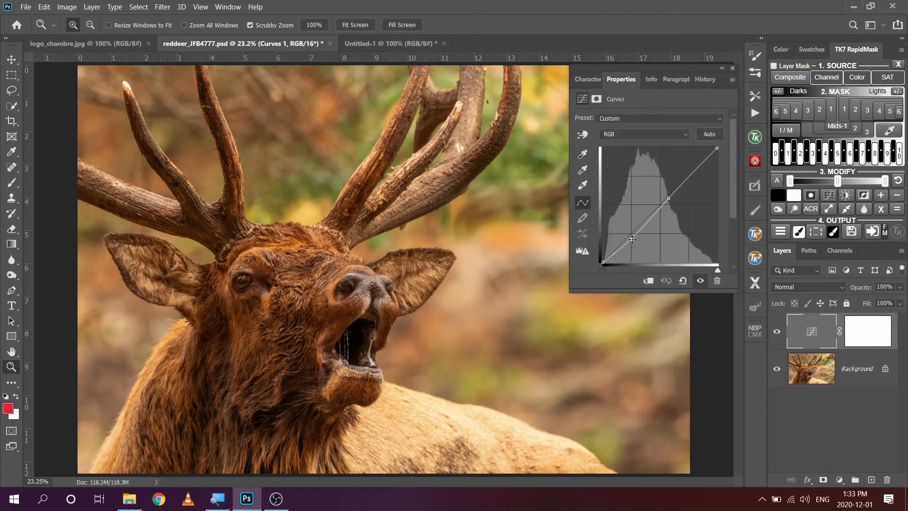
{"action": "left_click_drag", "start_coordinate": [630, 239], "coordinate": [630, 242]}
{"action": "left_click_drag", "start_coordinate": [668, 198], "coordinate": [670, 194]}
{"action": "left_click", "coordinate": [701, 281]}
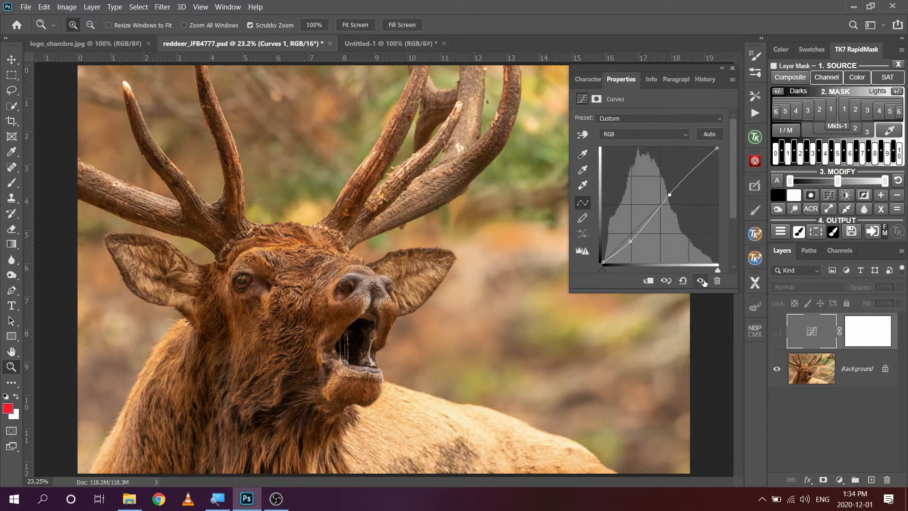
{"action": "left_click", "coordinate": [701, 281]}
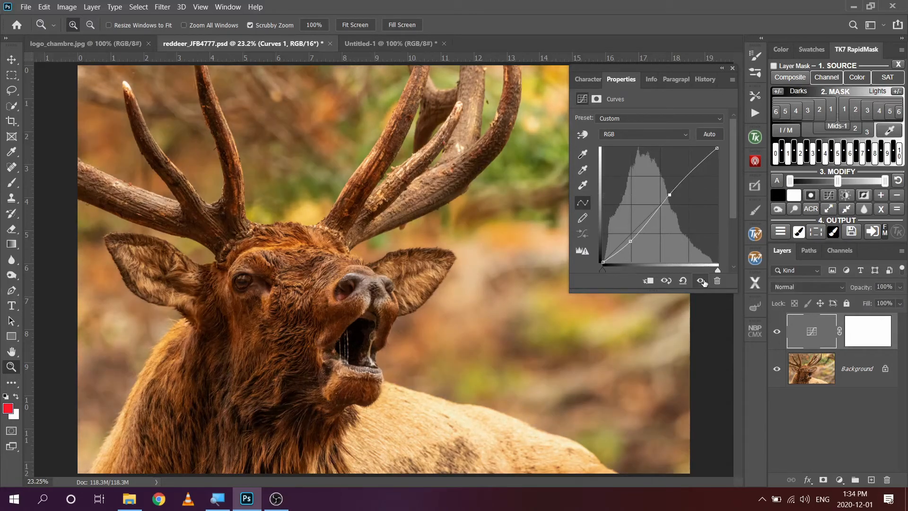
{"action": "left_click", "coordinate": [732, 68]}
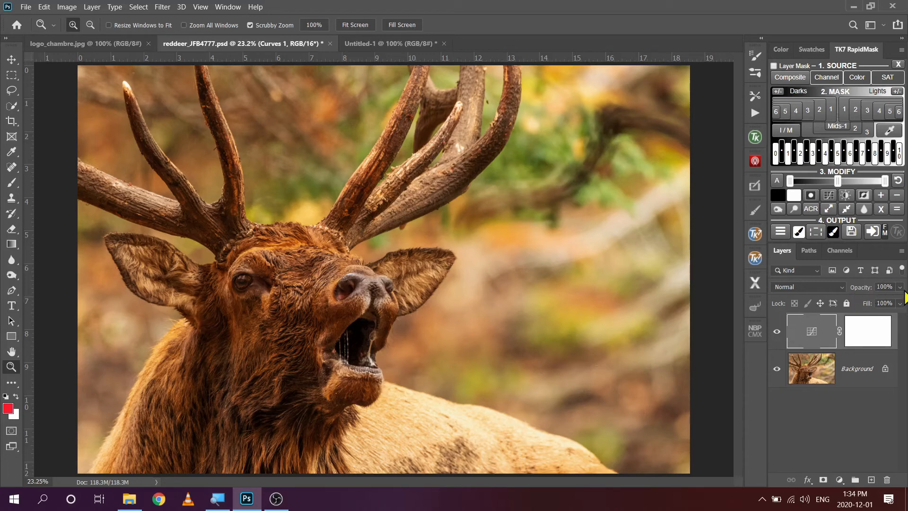
- Try the Curves layer's opacity slider, leaving the opacity at 100%
{"action": "left_click", "coordinate": [899, 303]}
{"action": "mouse_move", "coordinate": [898, 303]}
{"action": "left_mouse_down"}
{"action": "mouse_move", "coordinate": [834, 305]}
{"action": "mouse_move", "coordinate": [906, 303]}
{"action": "left_mouse_up"}
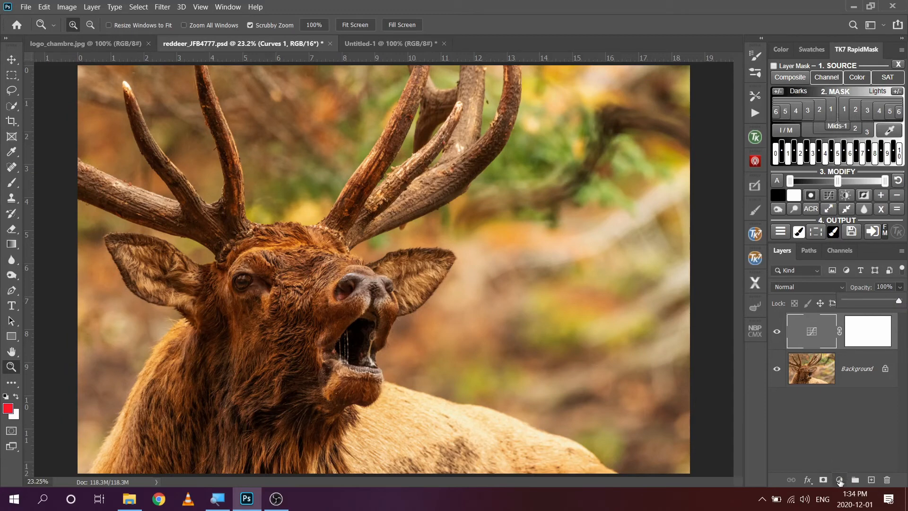
- Add a Hue/Saturation adjustment layer with the master saturation set to -20
{"action": "left_click", "coordinate": [839, 480]}
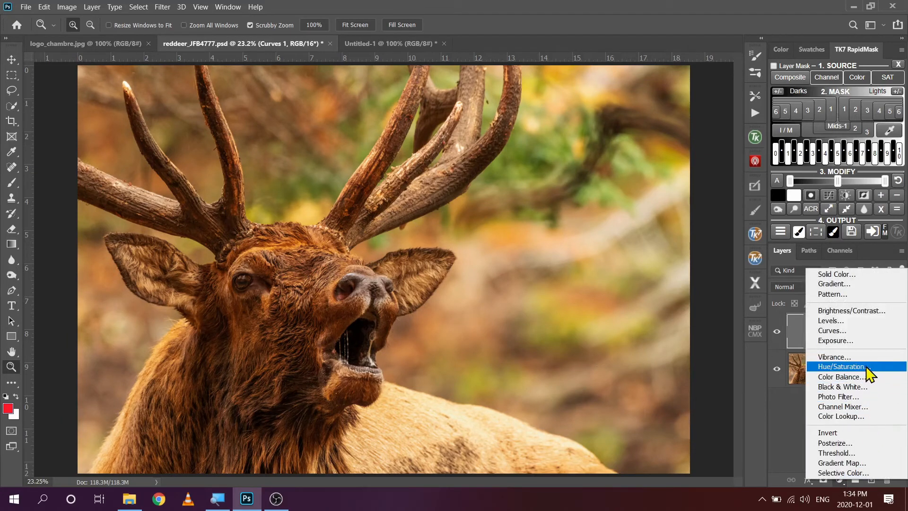
{"action": "left_click", "coordinate": [842, 366]}
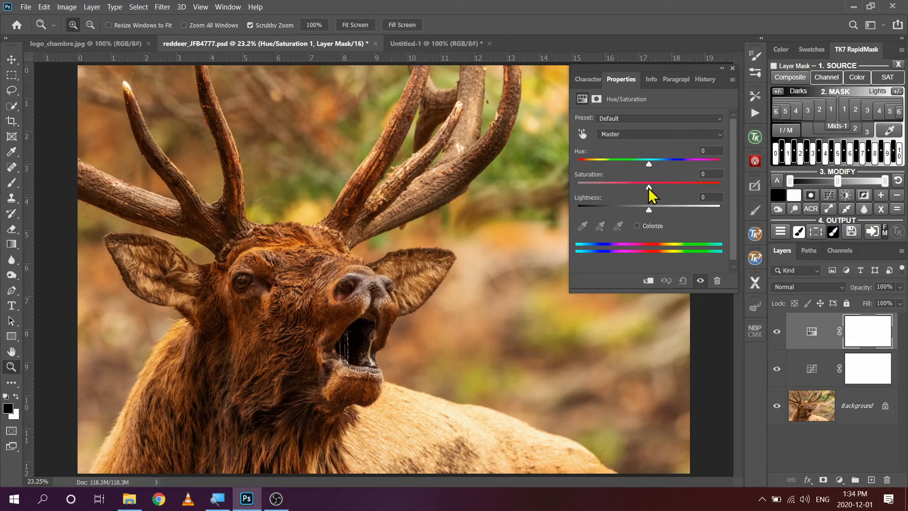
{"action": "mouse_move", "coordinate": [648, 188]}
{"action": "left_mouse_down"}
{"action": "mouse_move", "coordinate": [713, 187]}
{"action": "mouse_move", "coordinate": [582, 193]}
{"action": "mouse_move", "coordinate": [650, 191]}
{"action": "mouse_move", "coordinate": [635, 187]}
{"action": "left_mouse_up"}
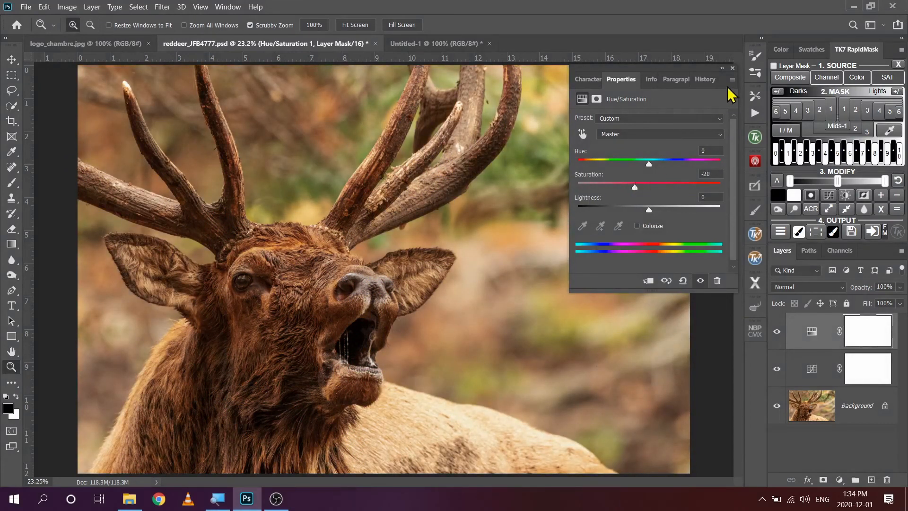
{"action": "left_click", "coordinate": [732, 68]}
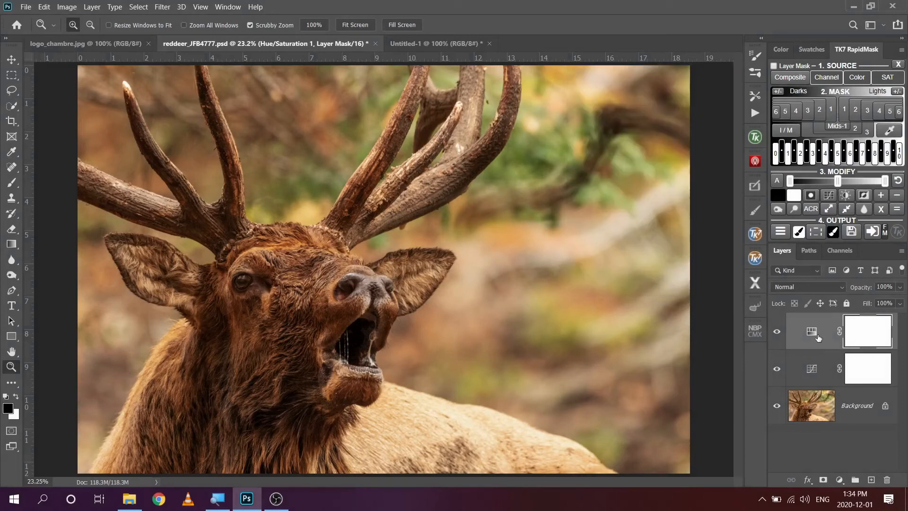
- Delete the Hue/Saturation and Curves adjustment layers, leaving only the Background layer
{"action": "left_click_drag", "start_coordinate": [819, 336], "coordinate": [887, 479]}
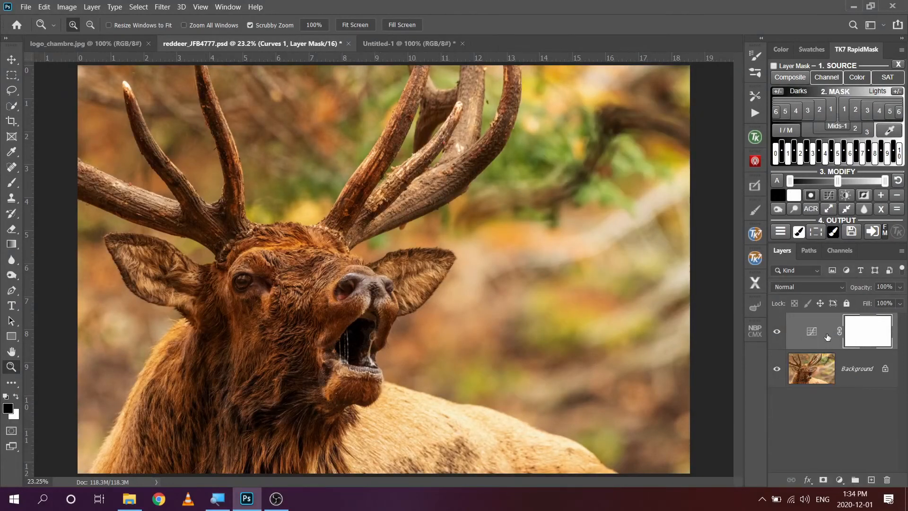
{"action": "left_click_drag", "start_coordinate": [825, 337], "coordinate": [887, 479]}
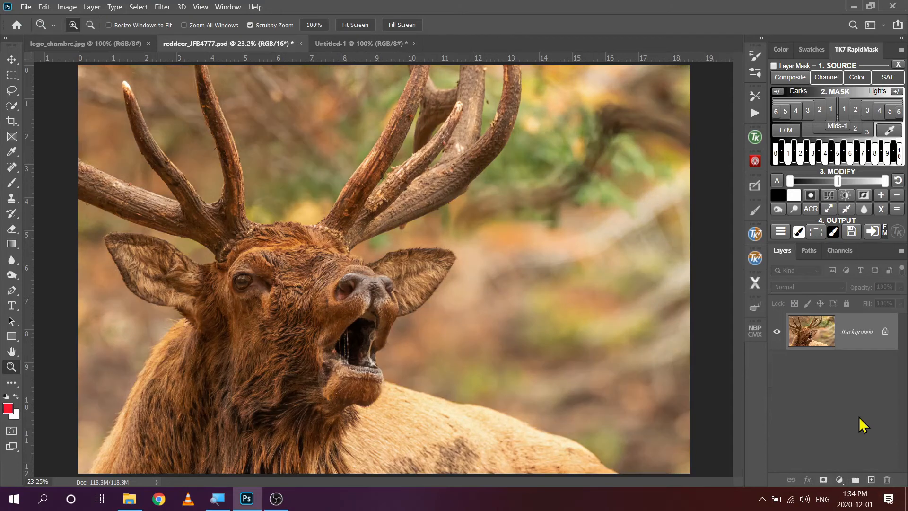
- Add a Photo Filter adjustment layer using the Sepia filter, and preview it off and on
{"action": "left_click", "coordinate": [839, 481]}
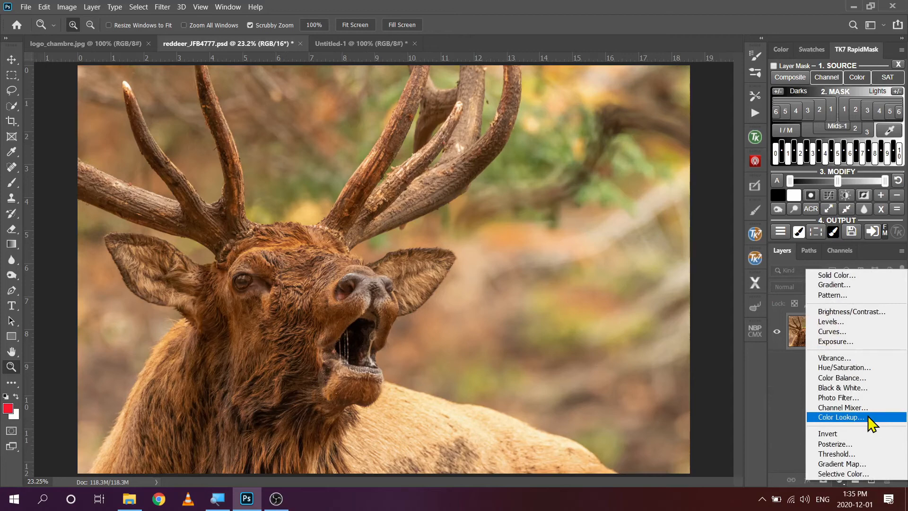
{"action": "left_click", "coordinate": [858, 396]}
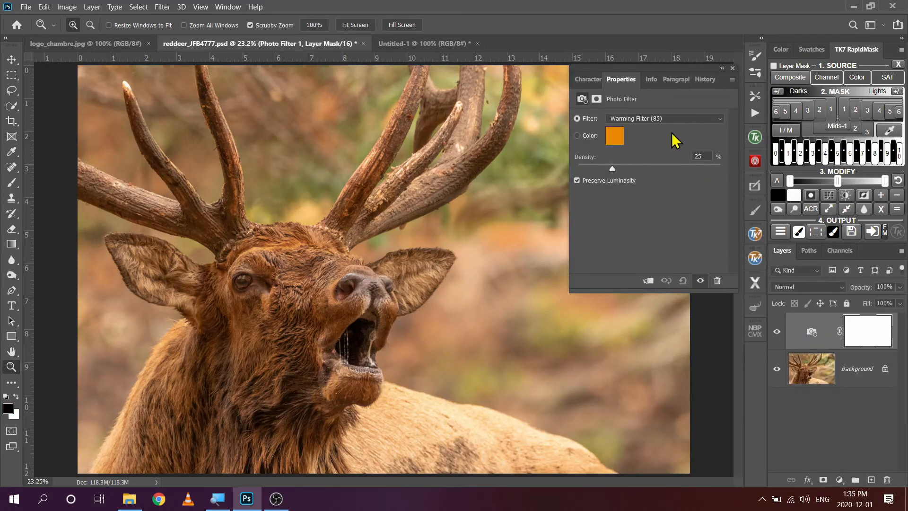
{"action": "left_click", "coordinate": [720, 118]}
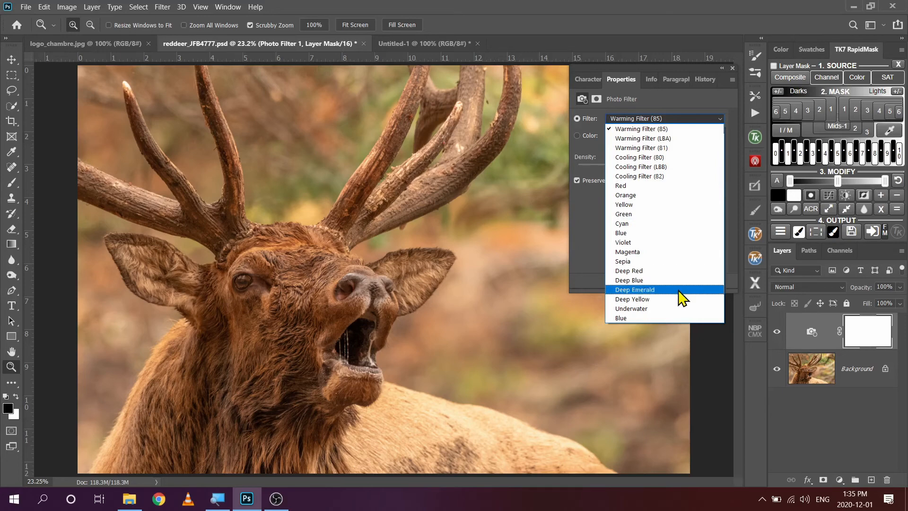
{"action": "left_click", "coordinate": [635, 262]}
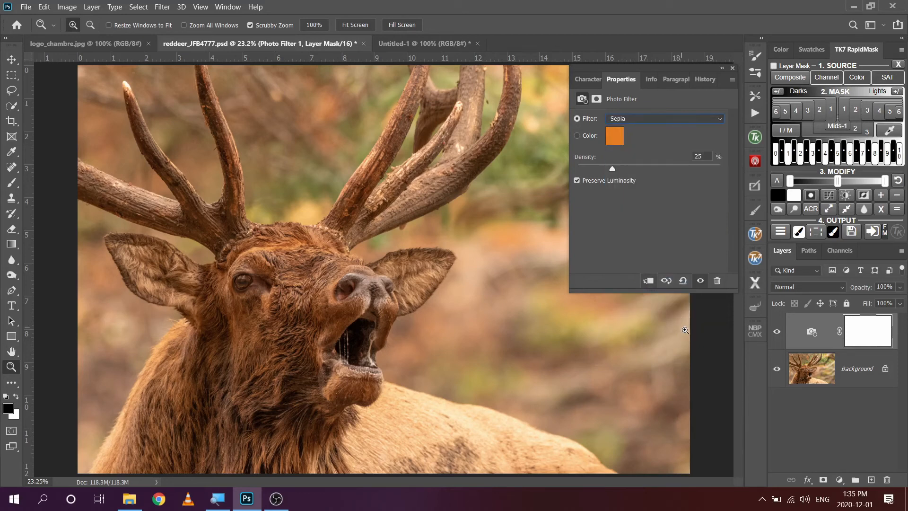
{"action": "left_click", "coordinate": [700, 281]}
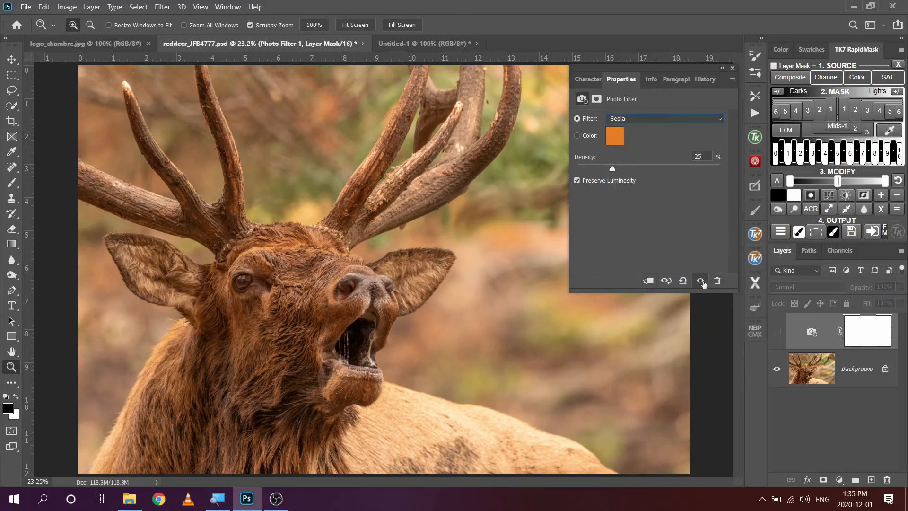
{"action": "left_click", "coordinate": [701, 280]}
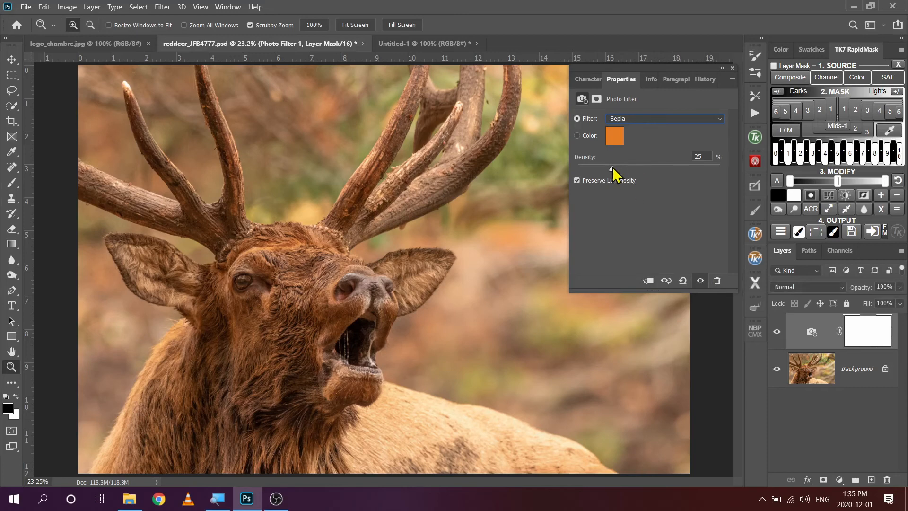
- Set the Sepia filter's density to 100% and compare the photo with the adjustment off and on
{"action": "left_click_drag", "start_coordinate": [613, 166], "coordinate": [664, 168]}
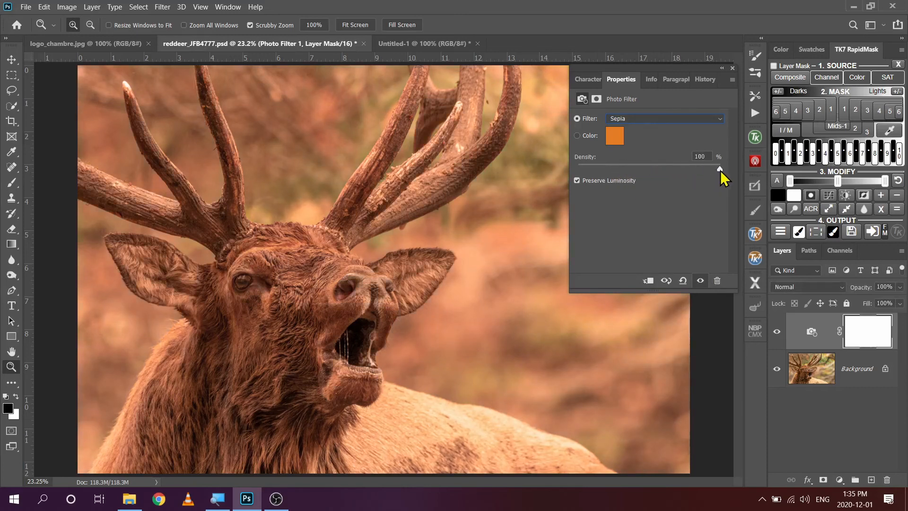
{"action": "left_click", "coordinate": [701, 281]}
{"action": "left_click", "coordinate": [700, 281]}
{"action": "left_click", "coordinate": [701, 280]}
{"action": "left_click", "coordinate": [700, 281]}
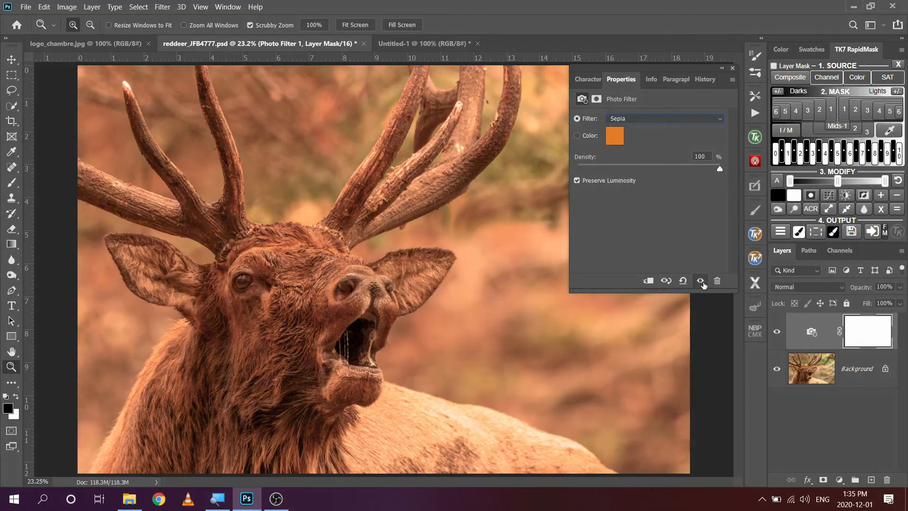
{"action": "left_click", "coordinate": [732, 69]}
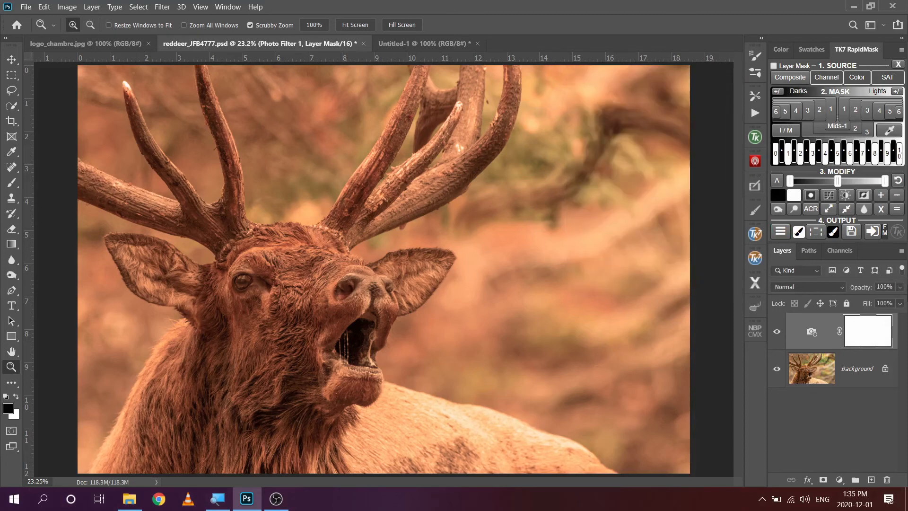
- Try the Photo Filter layer's opacity slider, and delete the Photo Filter adjustment layer
{"action": "left_click", "coordinate": [900, 287]}
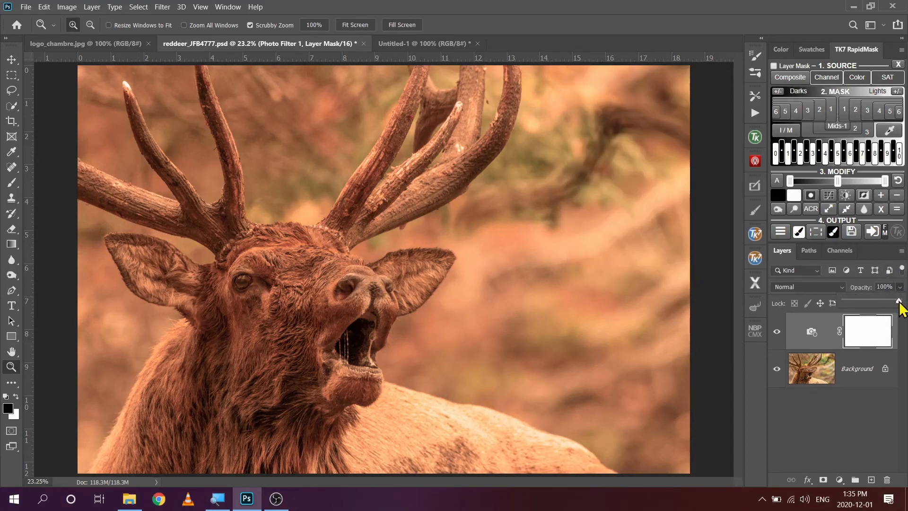
{"action": "mouse_move", "coordinate": [899, 305]}
{"action": "left_mouse_down"}
{"action": "mouse_move", "coordinate": [847, 307]}
{"action": "mouse_move", "coordinate": [898, 305]}
{"action": "left_mouse_up"}
{"action": "left_click_drag", "start_coordinate": [814, 338], "coordinate": [889, 479]}
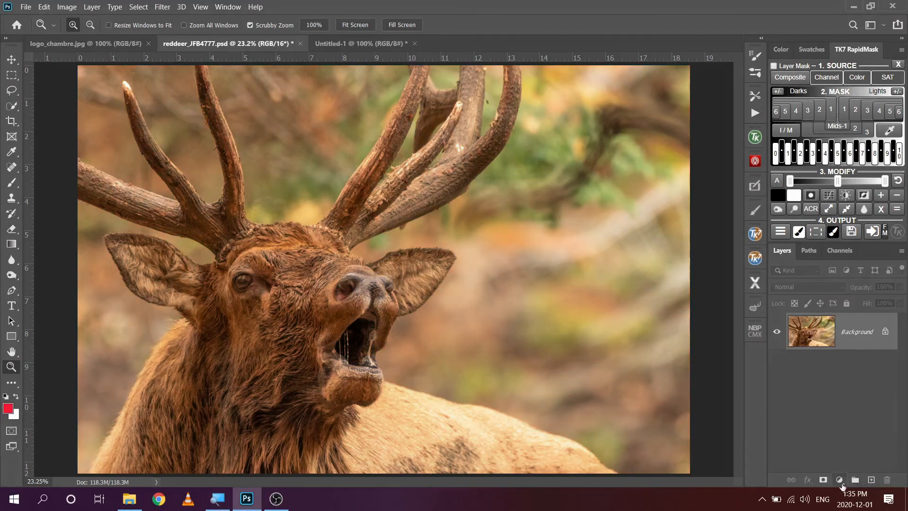
- Add a Black & White adjustment layer with Reds 67, Yellows 125, Greens 38, Cyans 154 and Blues 146
{"action": "left_click", "coordinate": [840, 480]}
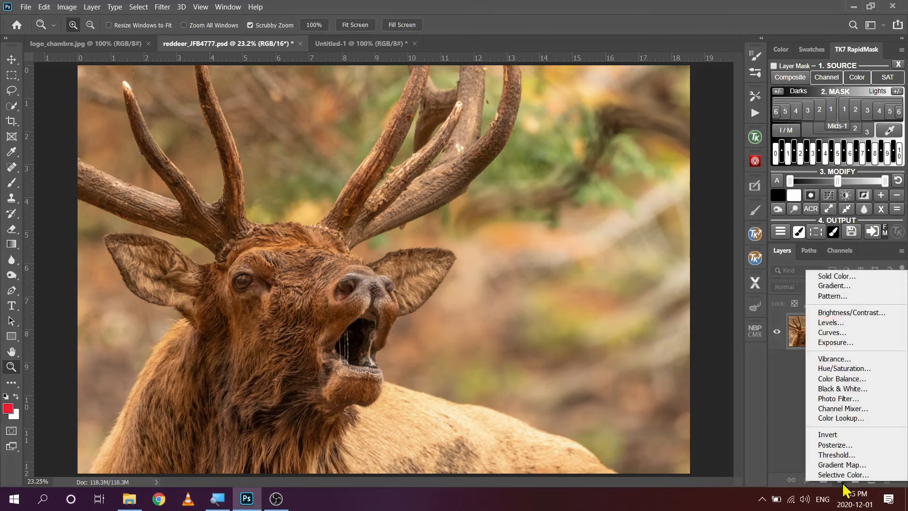
{"action": "left_click", "coordinate": [846, 399]}
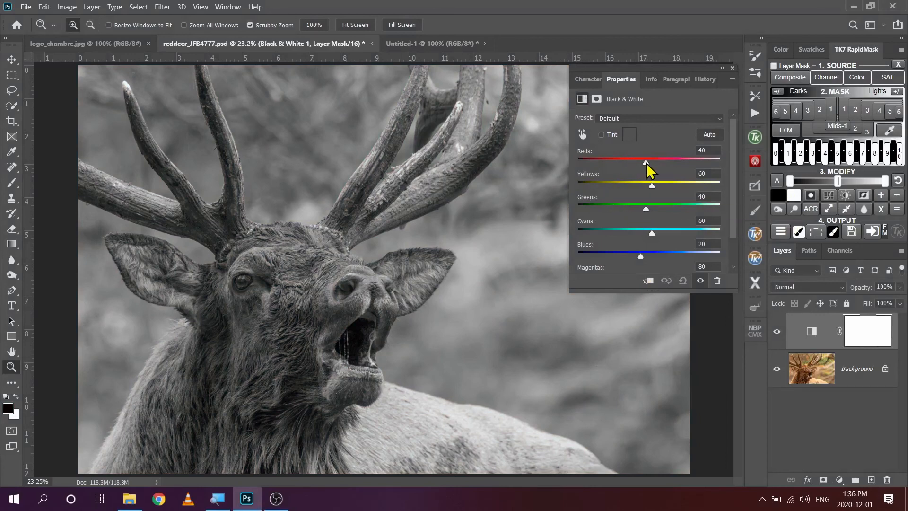
{"action": "left_click_drag", "start_coordinate": [646, 162], "coordinate": [676, 257]}
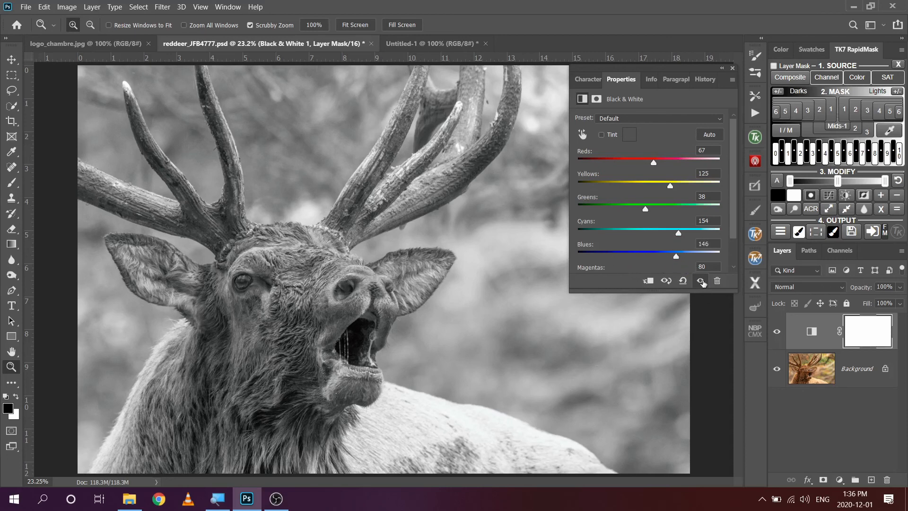
{"action": "left_click", "coordinate": [733, 68]}
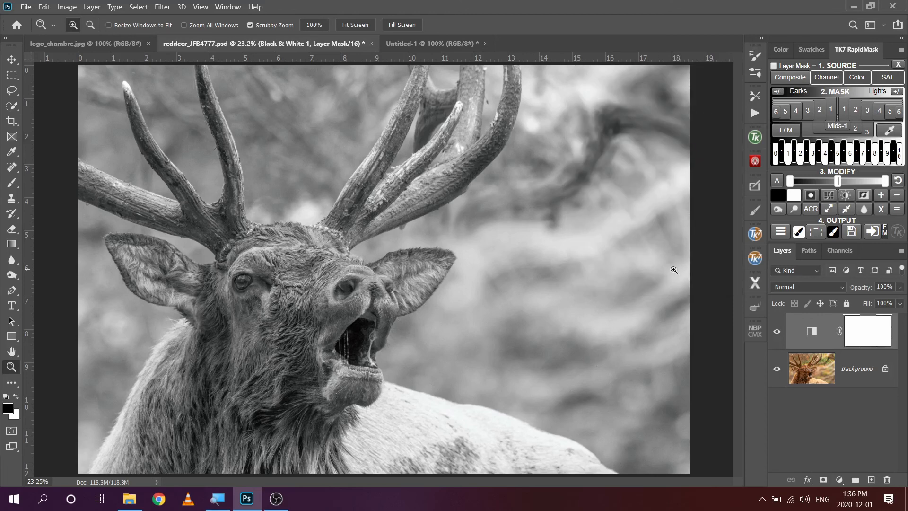
{"action": "left_click", "coordinate": [840, 480]}
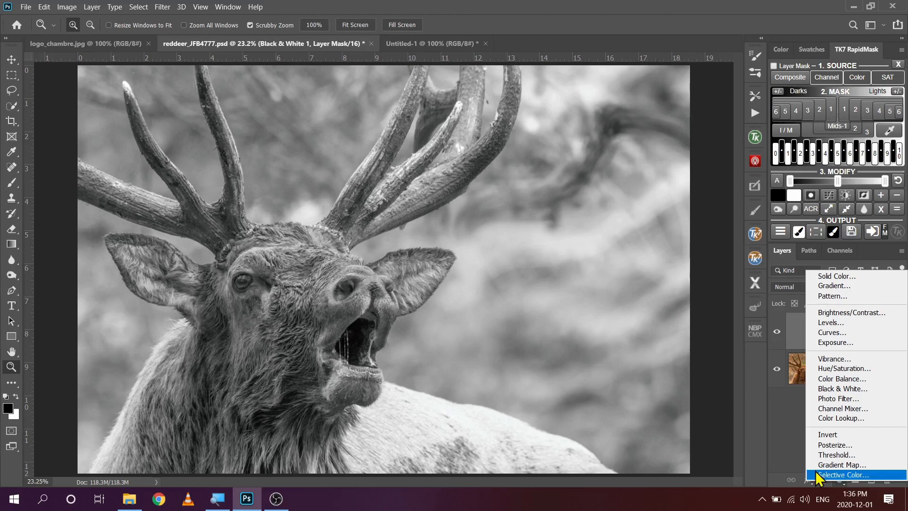
{"action": "left_click", "coordinate": [286, 504]}
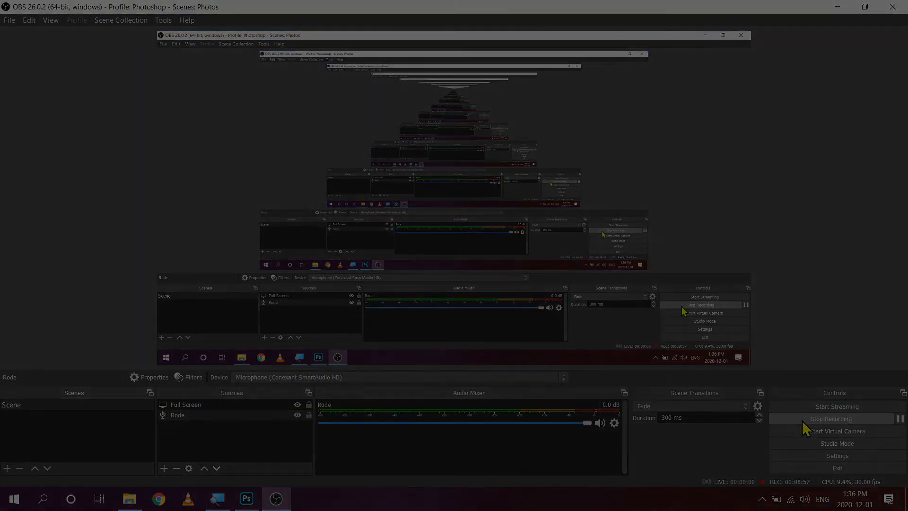